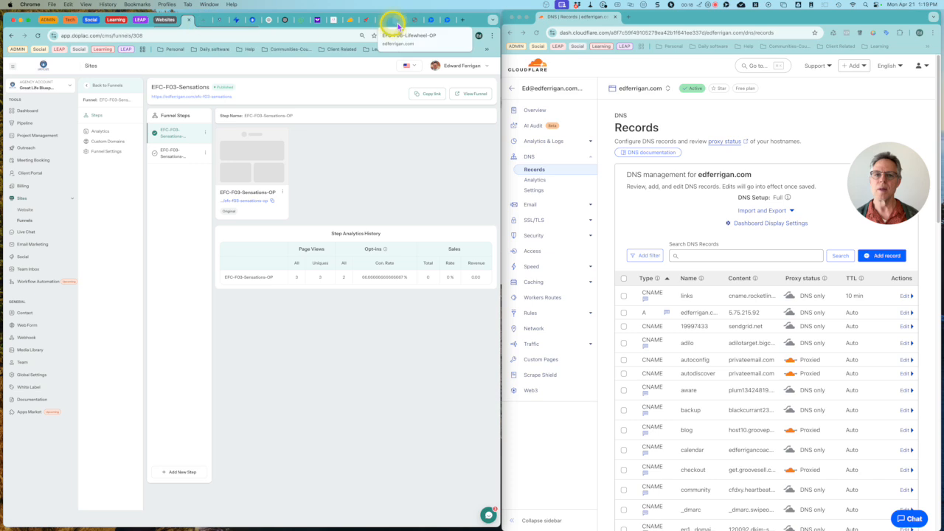
left_click(365, 23)
left_click(155, 109)
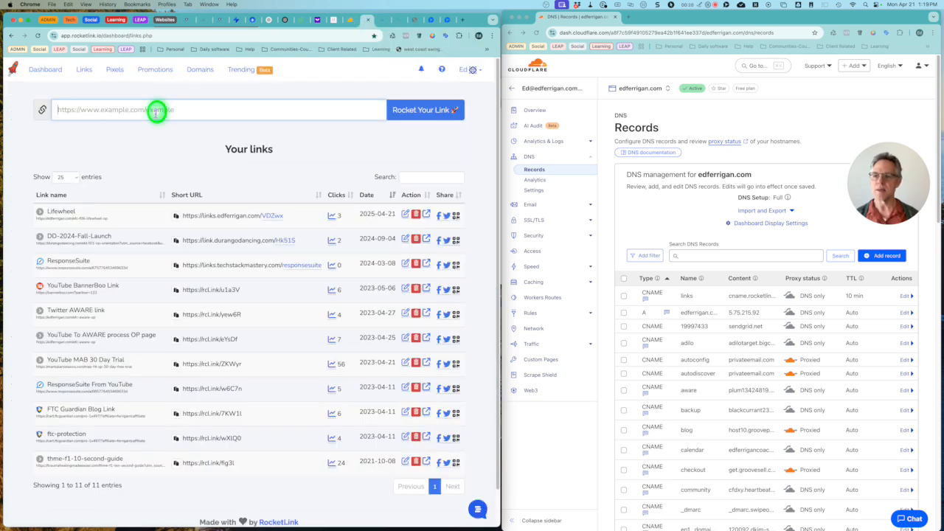
left_click(169, 144)
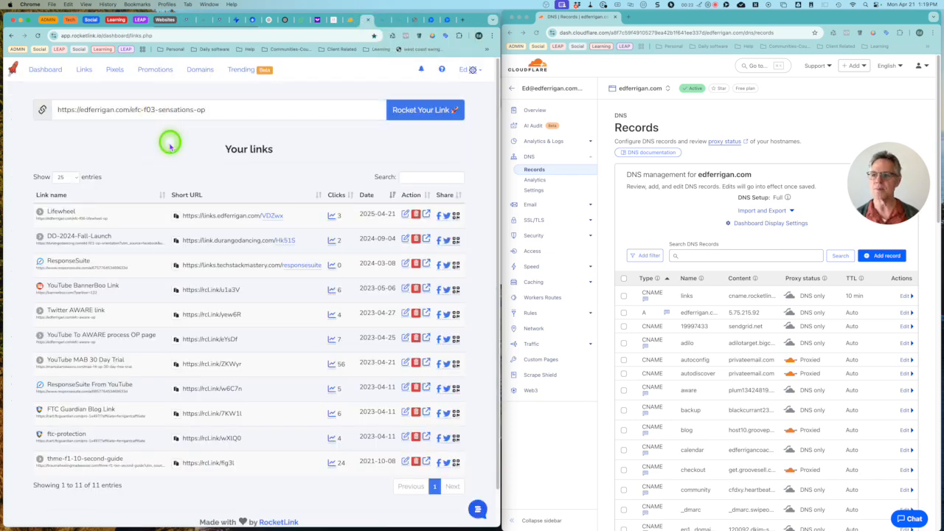
left_click(425, 115)
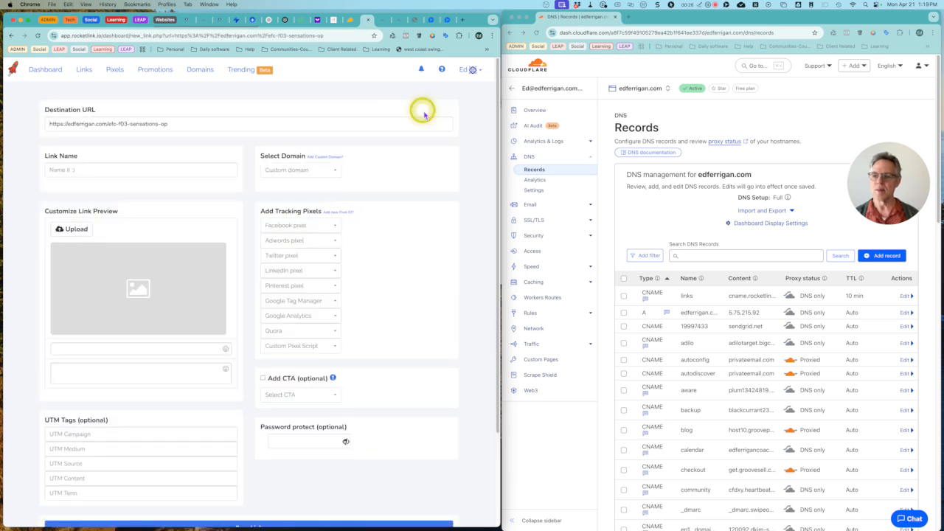
Name the new link efc-f03-sensations and select links.edferrigan.com as its custom domain
left_click(65, 169)
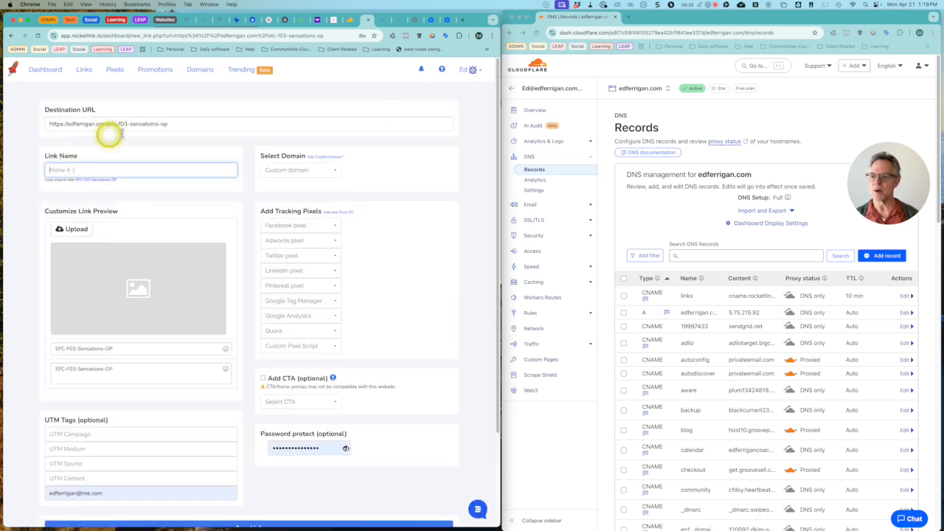
left_click_drag(108, 125, 152, 124)
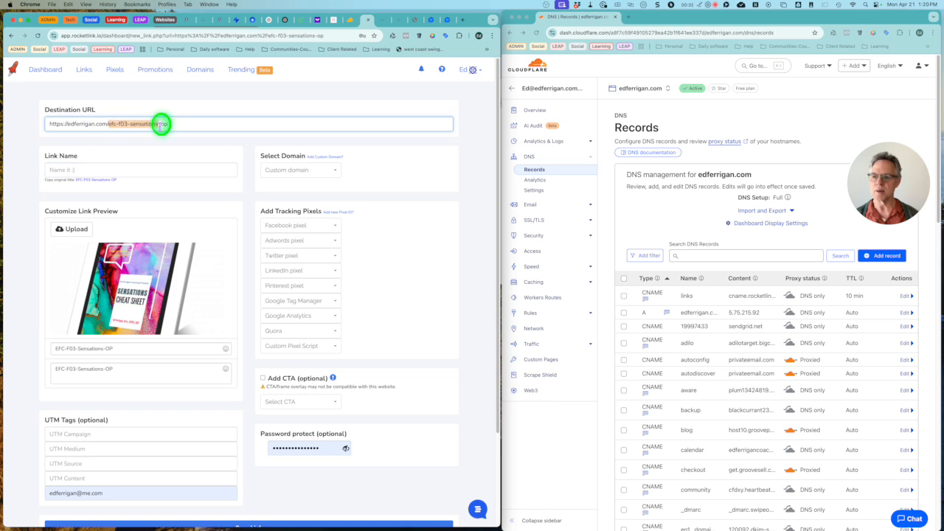
left_click(65, 168)
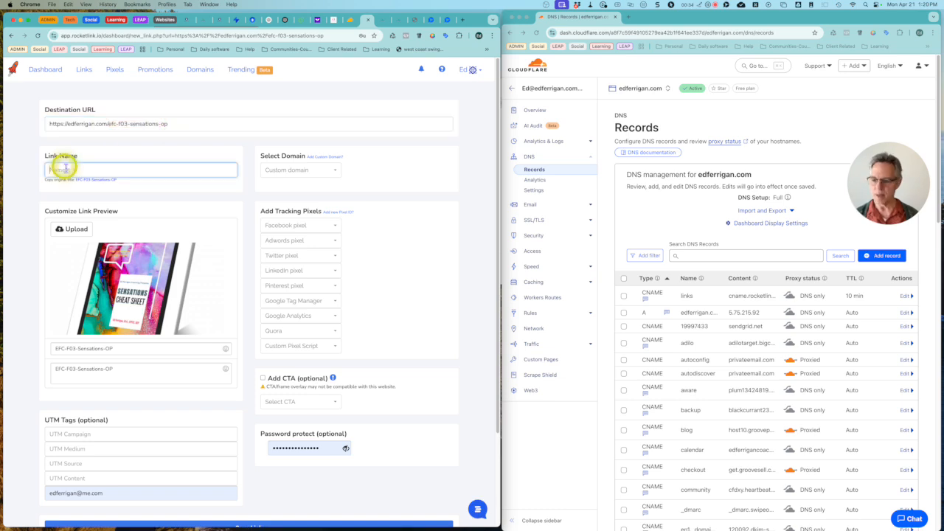
left_click(282, 172)
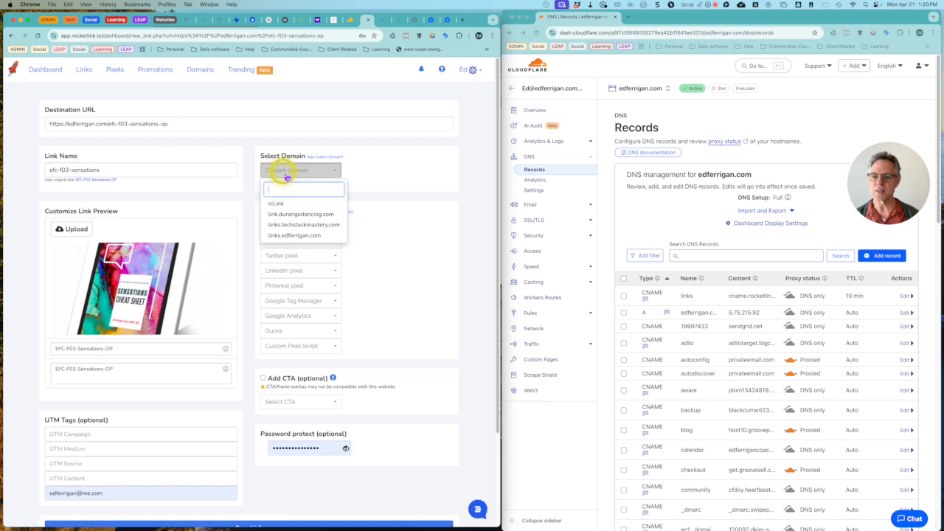
left_click(283, 236)
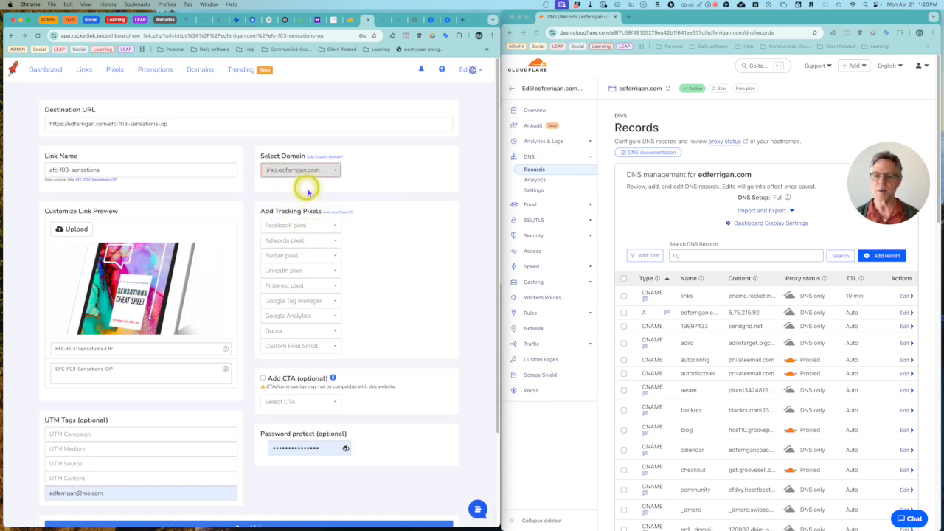
Show RocketLink's custom domains, open the links CNAME record for editing in Cloudflare, and check its record type options
left_click(202, 71)
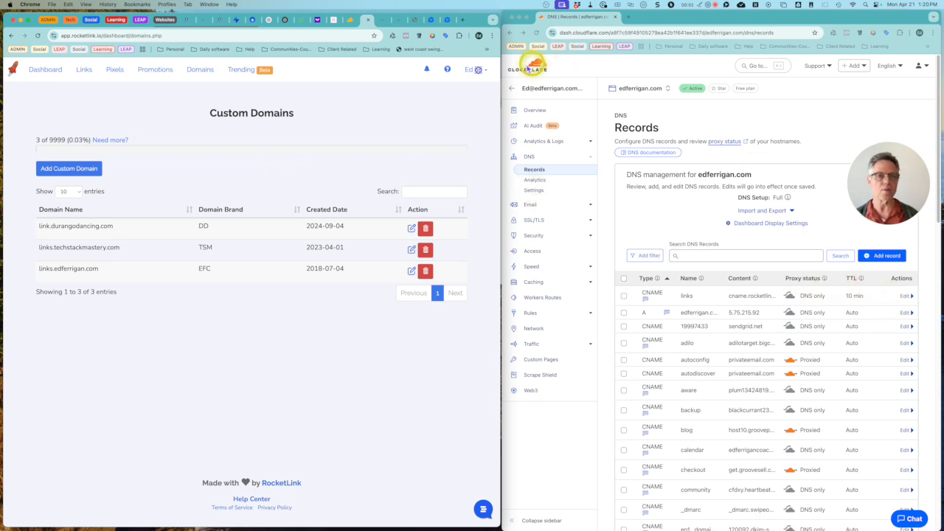
left_click(905, 298)
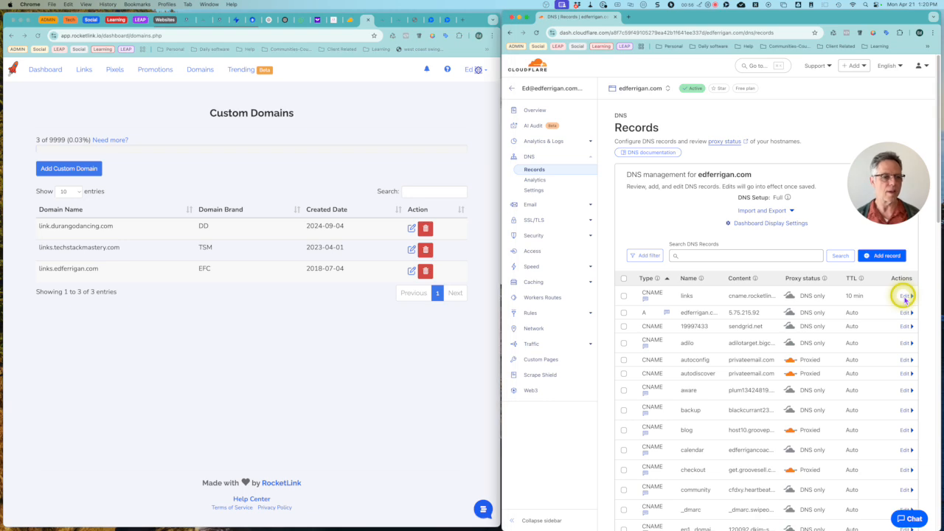
left_click(907, 297)
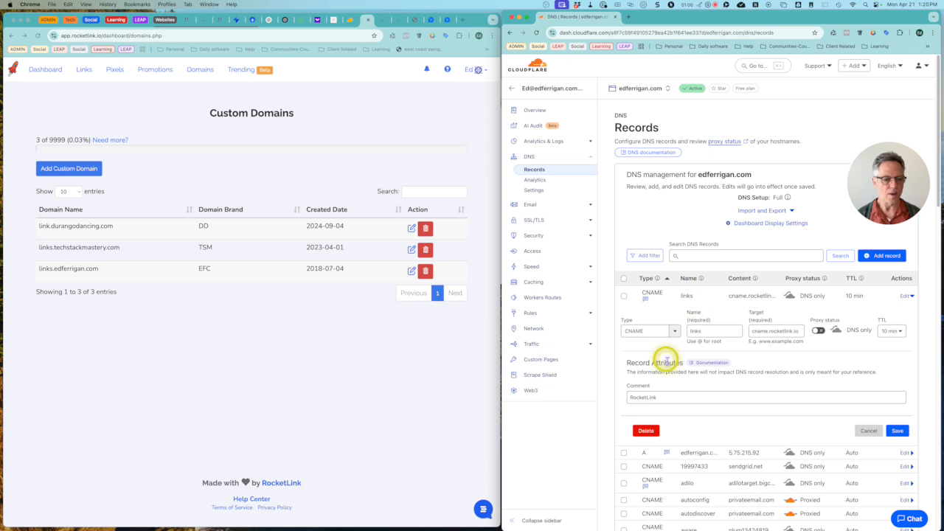
left_click(674, 331)
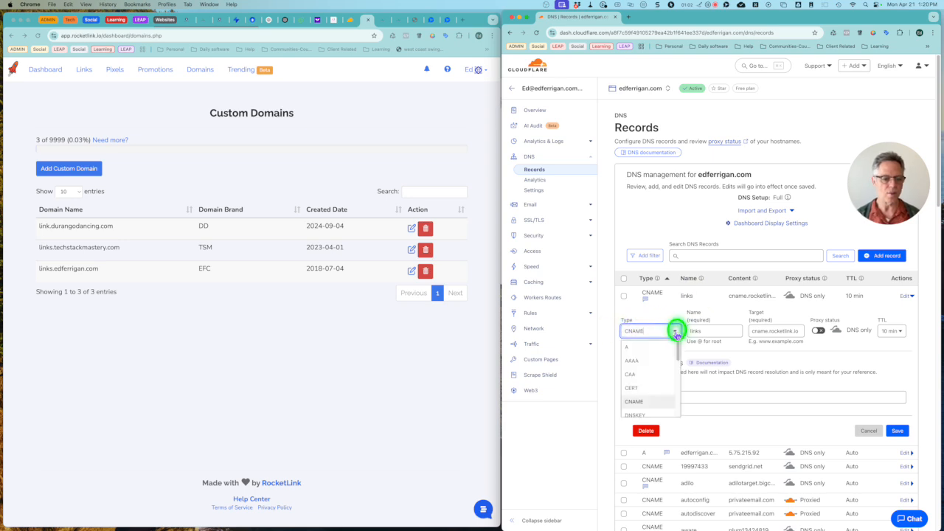
left_click(639, 312)
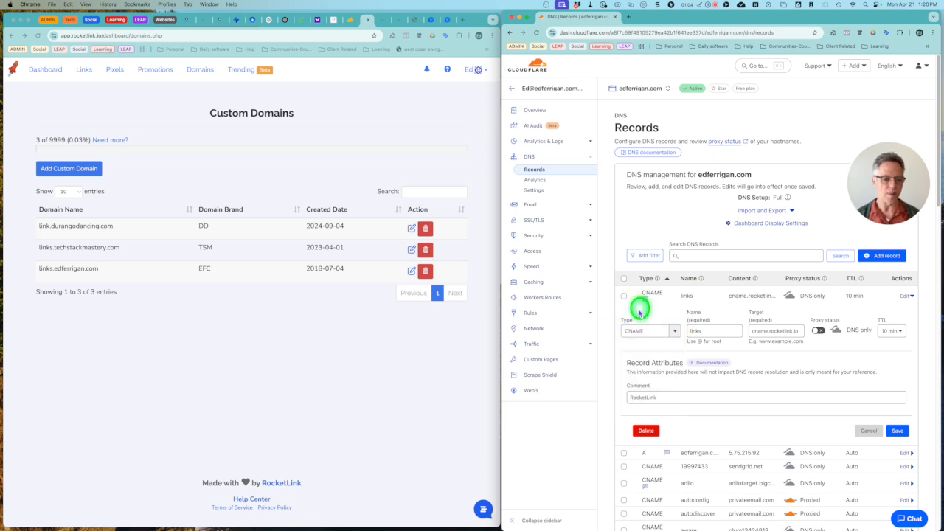
Review the links record's name, target and comment, and save the DNS record
left_click(717, 331)
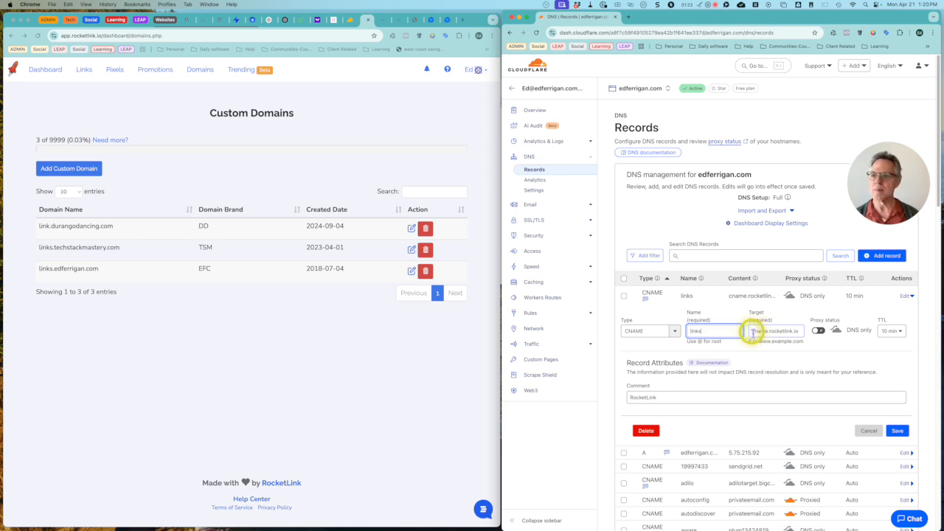
left_click_drag(753, 332, 770, 331)
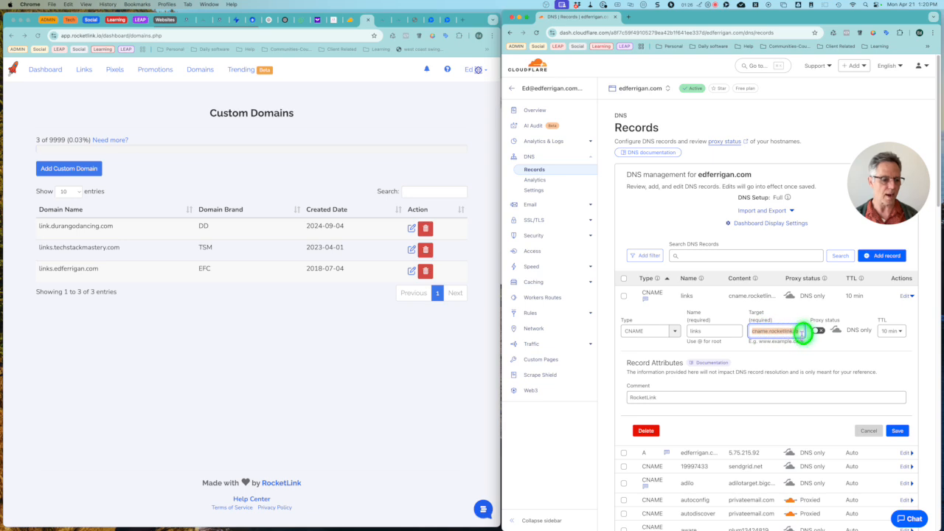
left_click_drag(793, 333, 827, 335)
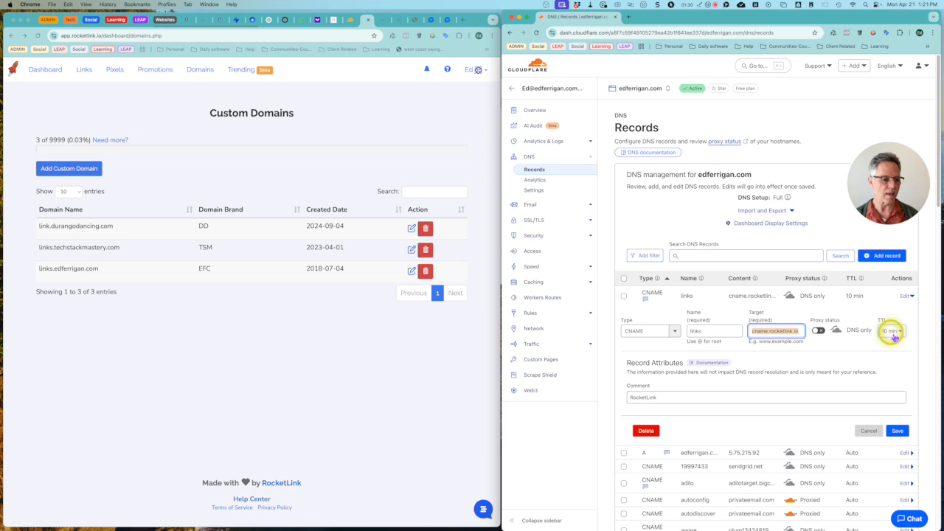
left_click(655, 397)
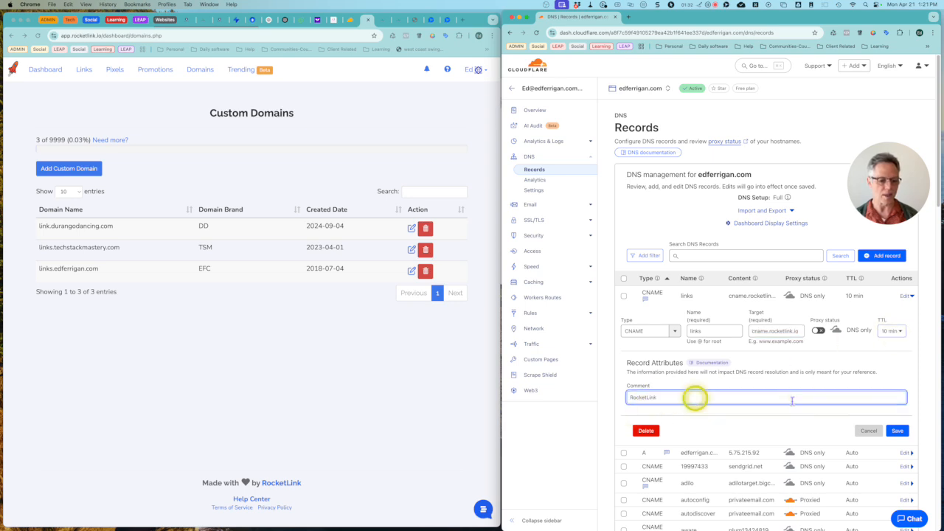
left_click(898, 434)
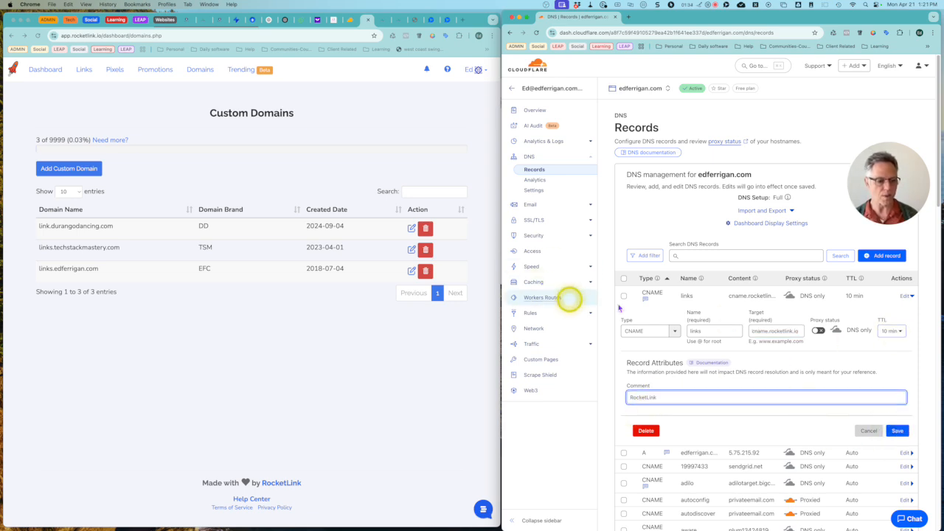
left_click(906, 439)
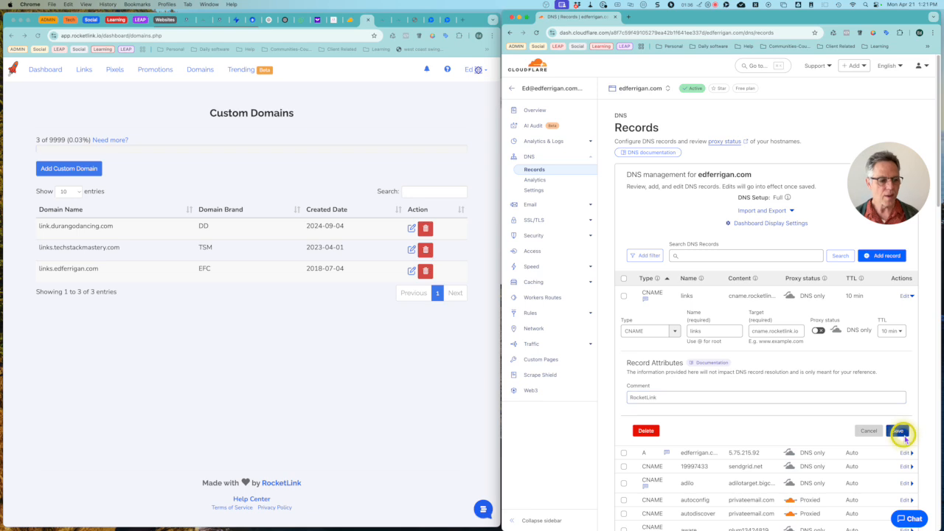
Return to RocketLink's links list, view the QR code for the Lifewheel link, and close it
left_click(429, 144)
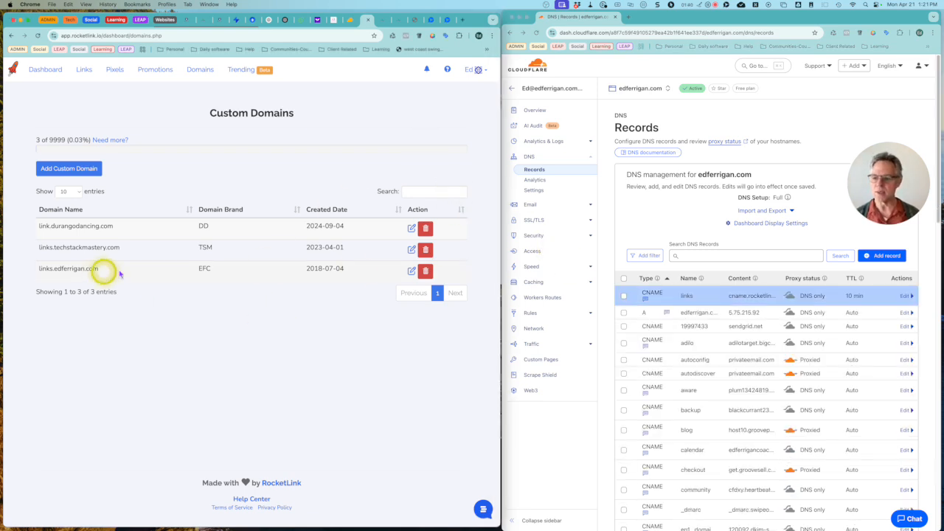
left_click(86, 76)
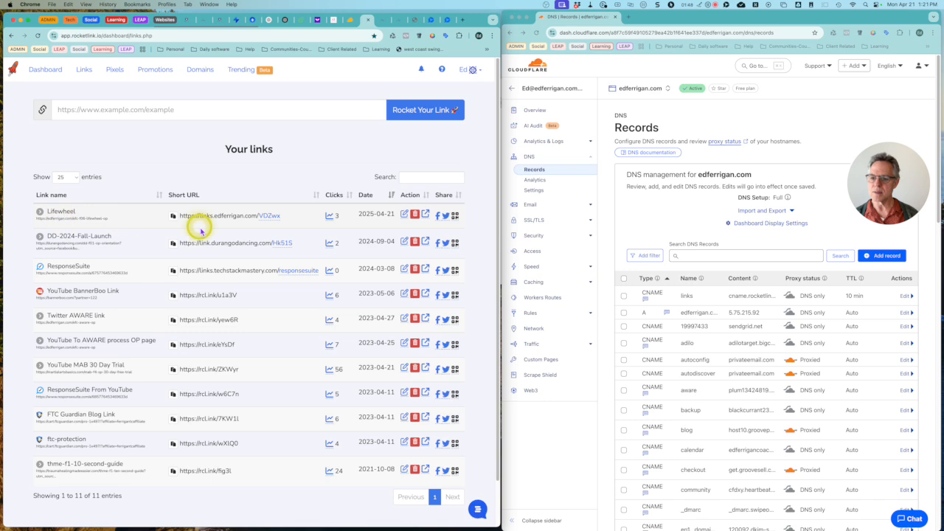
left_click(455, 218)
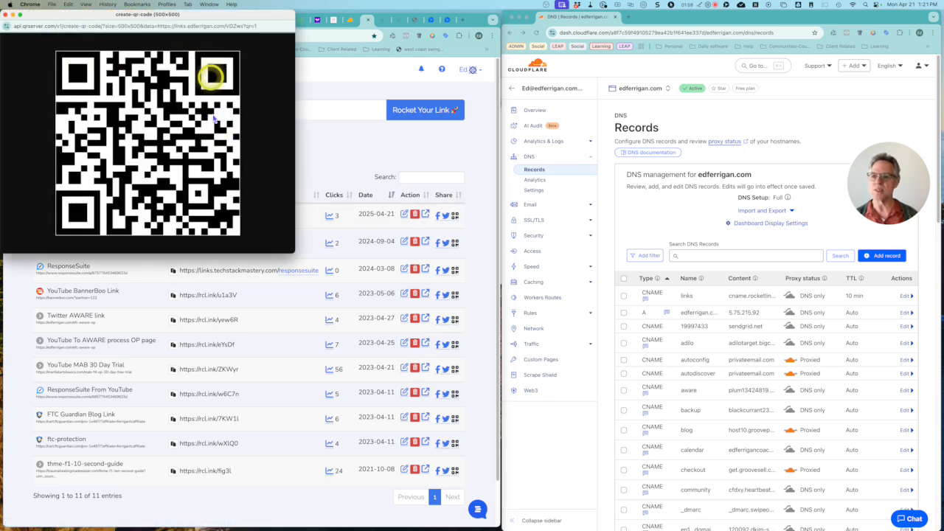
left_click(359, 166)
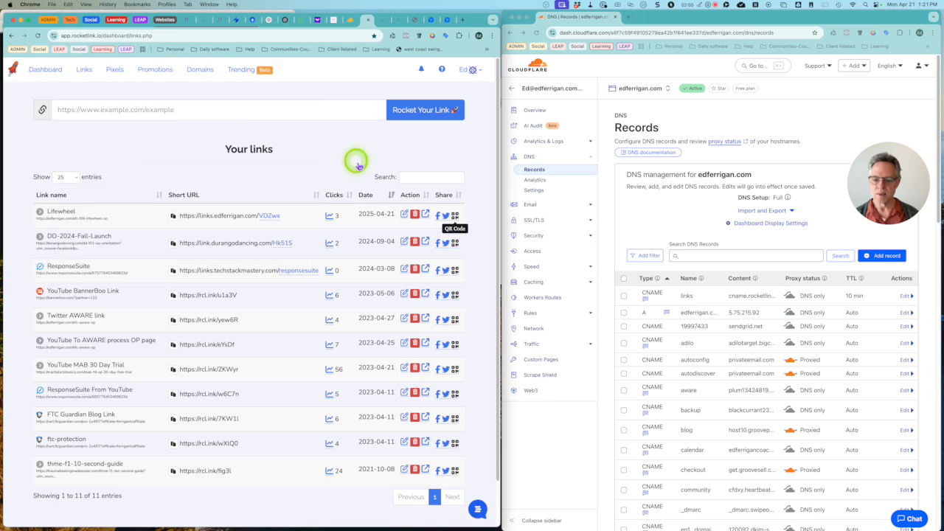
Switch to ClipMagic and open the first recent project
mouse_move(164, 530)
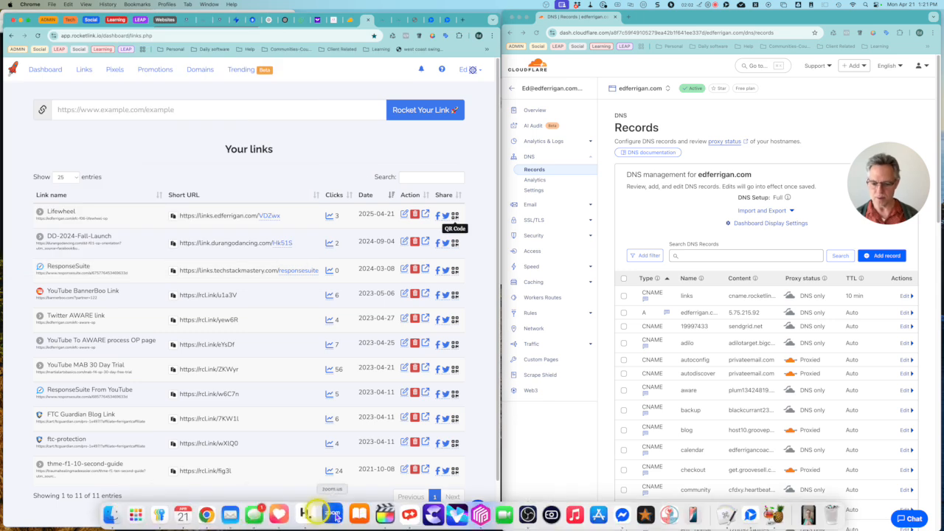
left_click(404, 516)
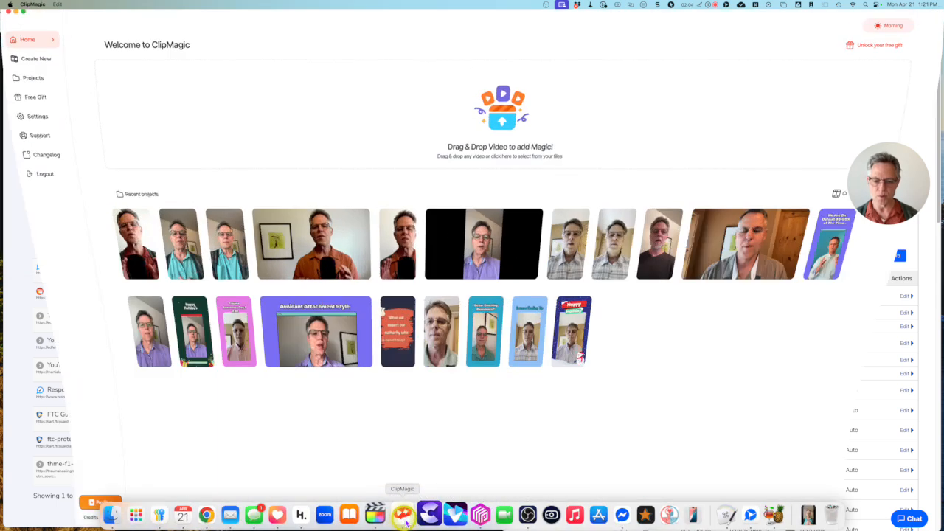
left_click(100, 233)
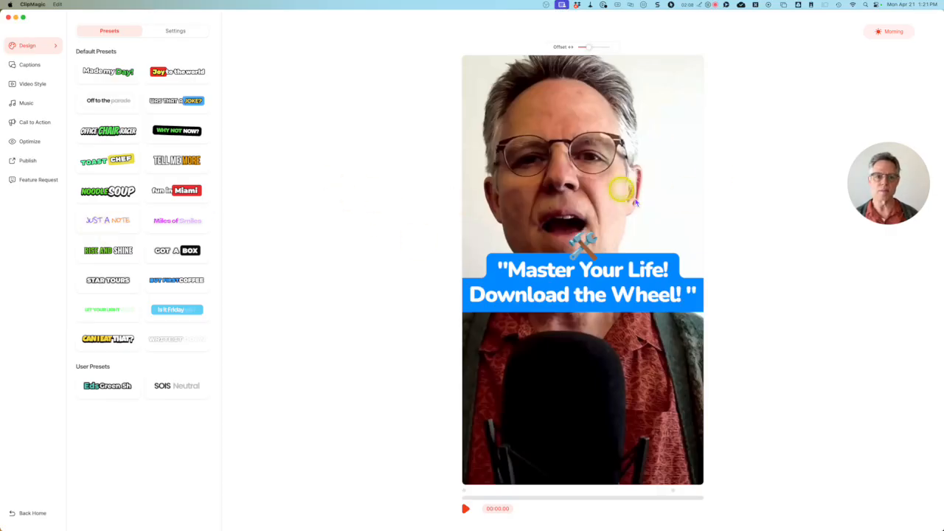
Browse the project's call-to-action scenes and preview the closing QR code scene near the end of the video
left_click(34, 125)
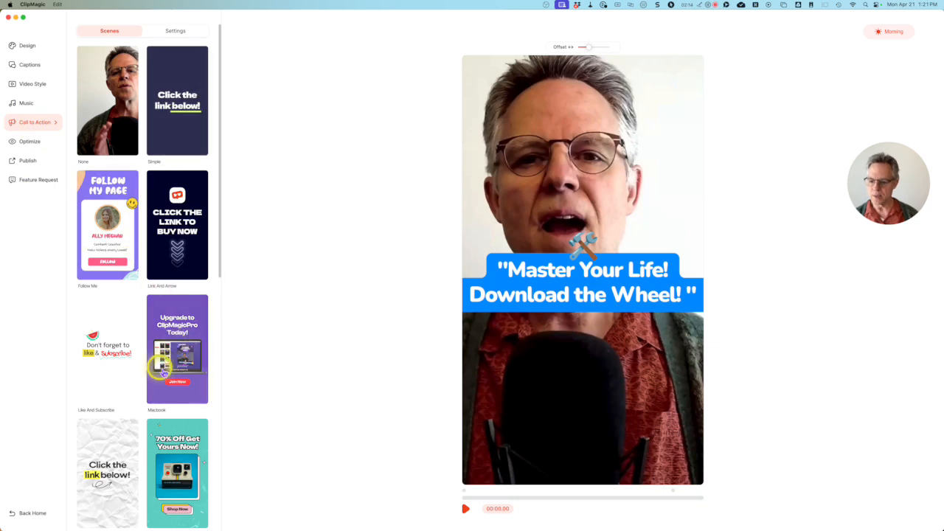
scroll(181, 347, "down", 3)
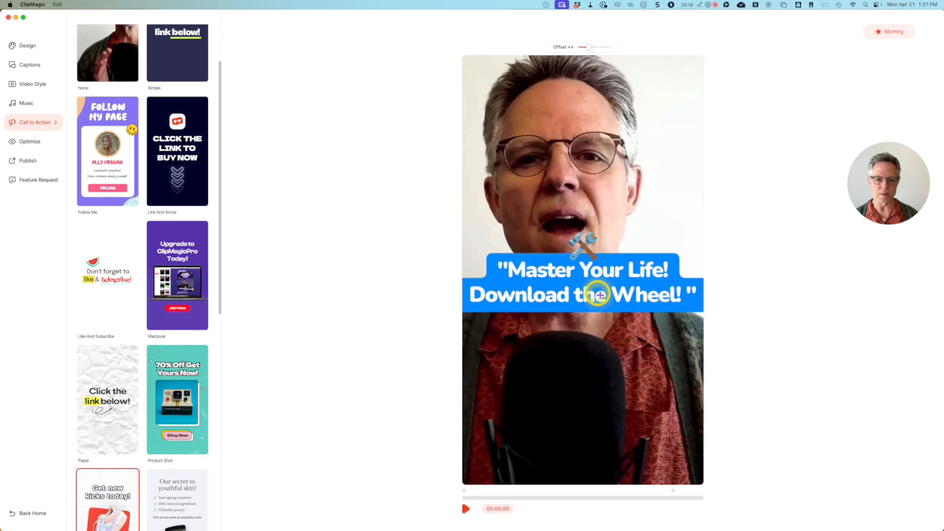
left_click(673, 500)
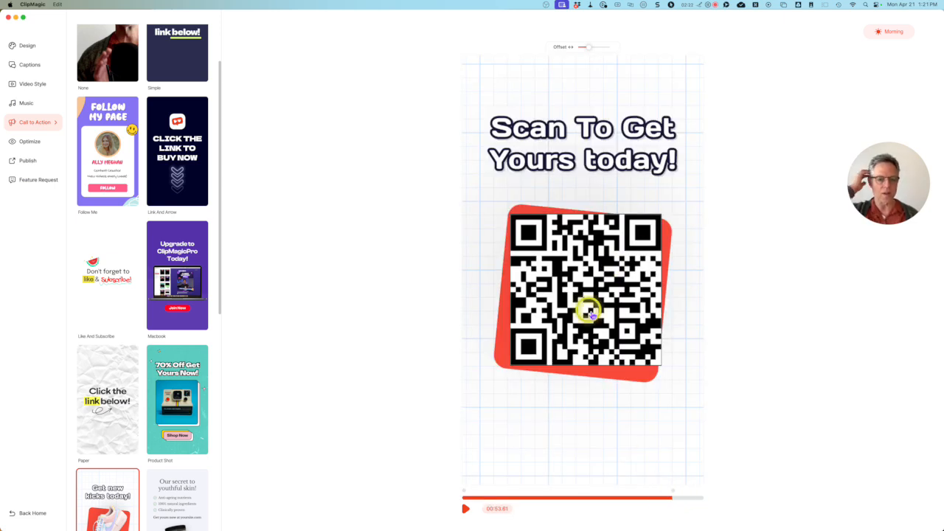
left_click(678, 498)
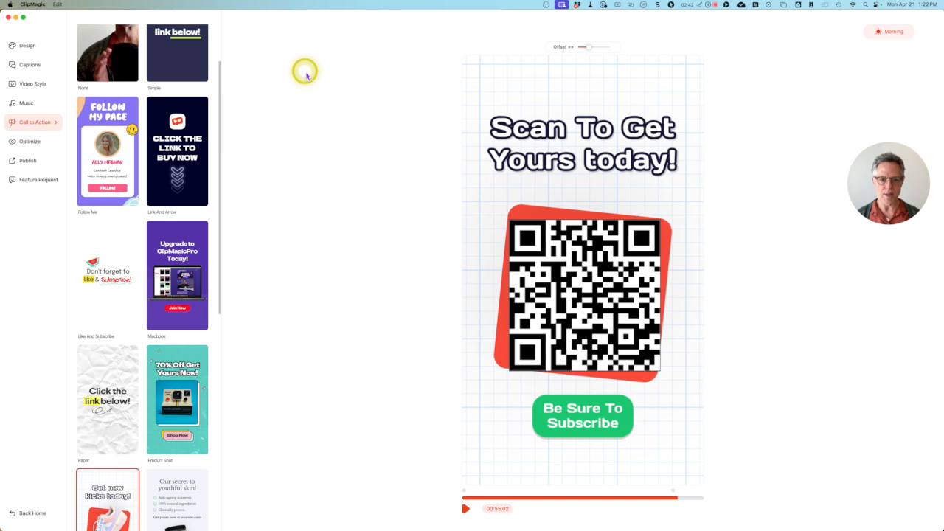
Switch back to Chrome, open the Lifewheel link's landing page, view and close its download form, and return to the links list
key("super+Tab")
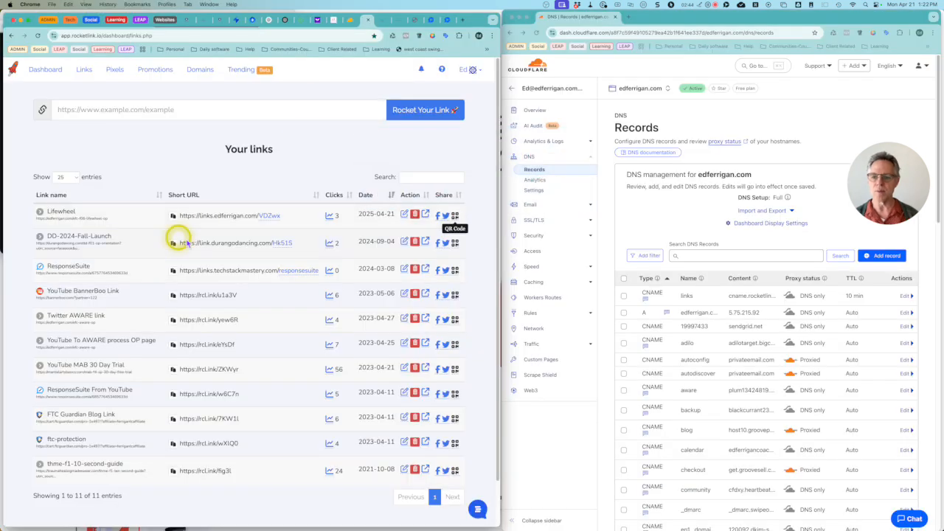
left_click(426, 214)
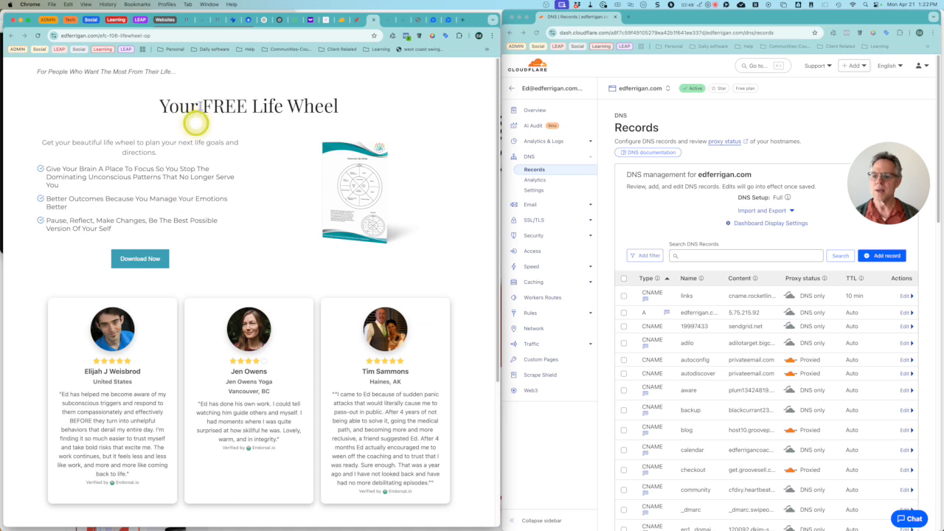
left_click(136, 260)
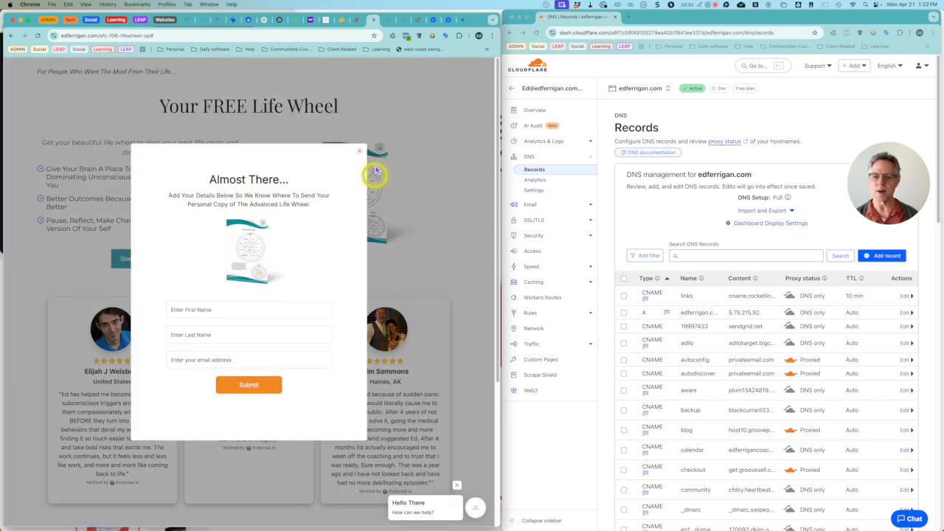
left_click(360, 156)
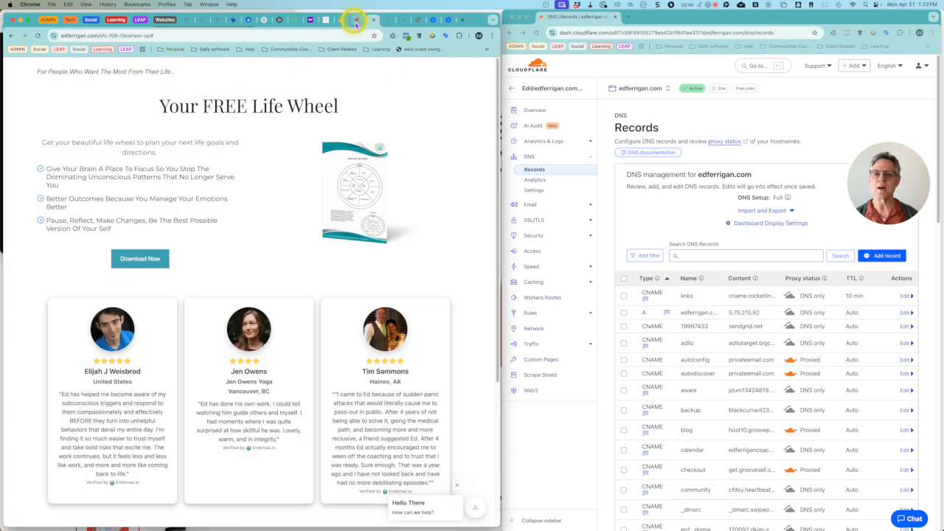
left_click(355, 21)
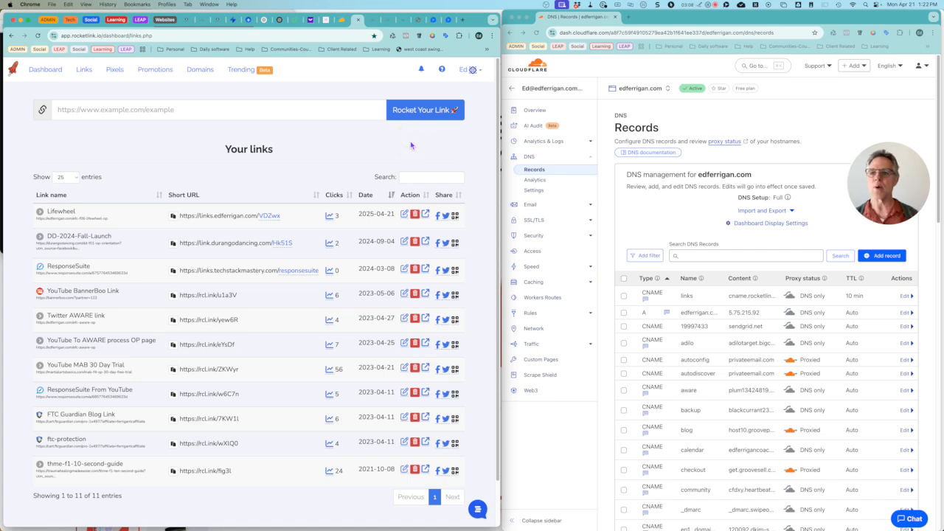
View the Lifewheel landing page and its full web address, and return to RocketLink's links list
left_click(418, 20)
left_click(403, 22)
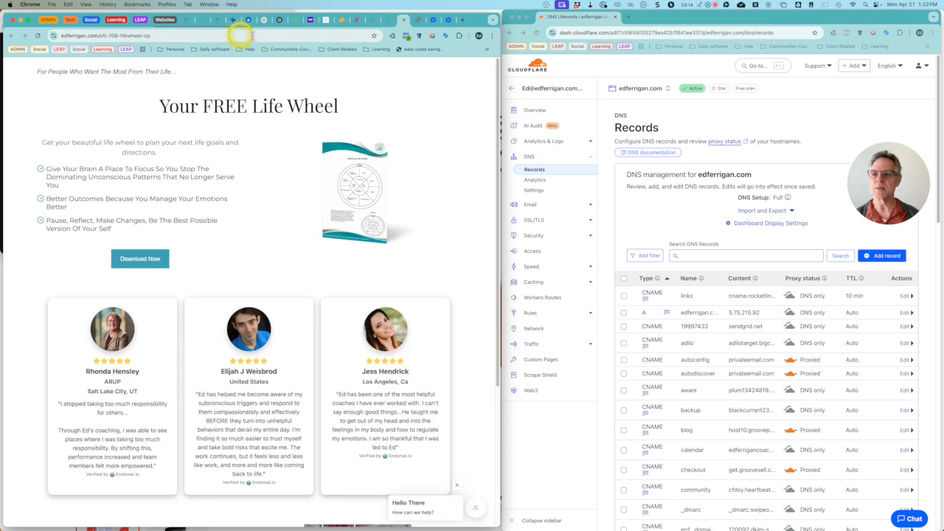
left_click(358, 22)
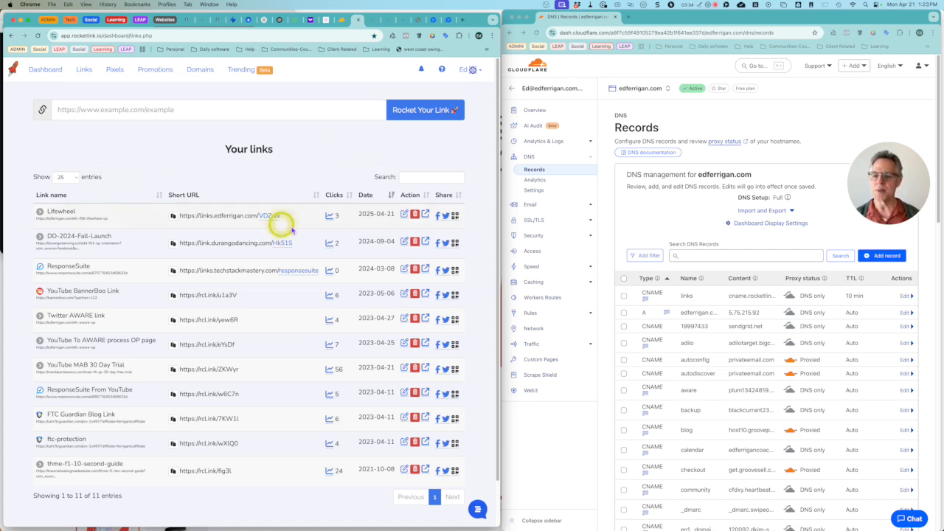
Open the Lifewheel link's analytics, review its click stats, countries, cities, browsers and operating systems, and go back to the links list
left_click(331, 219)
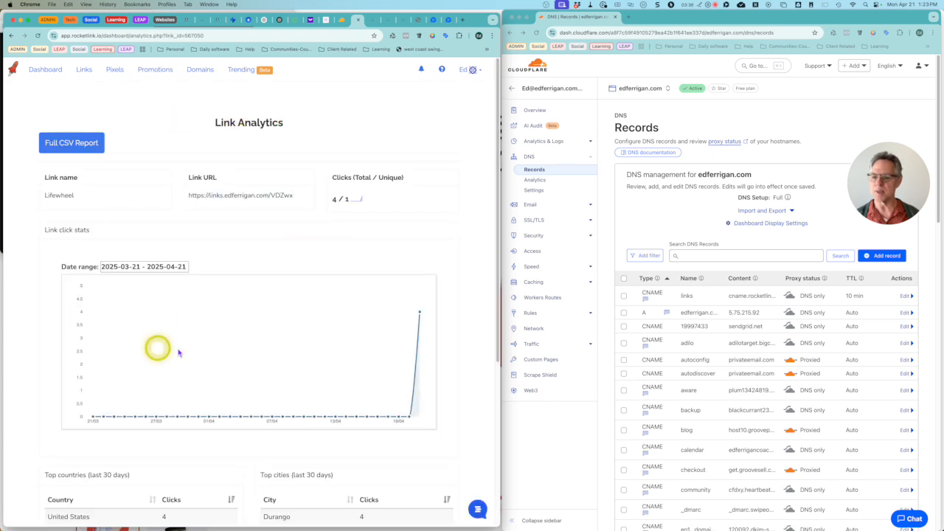
left_click(273, 264)
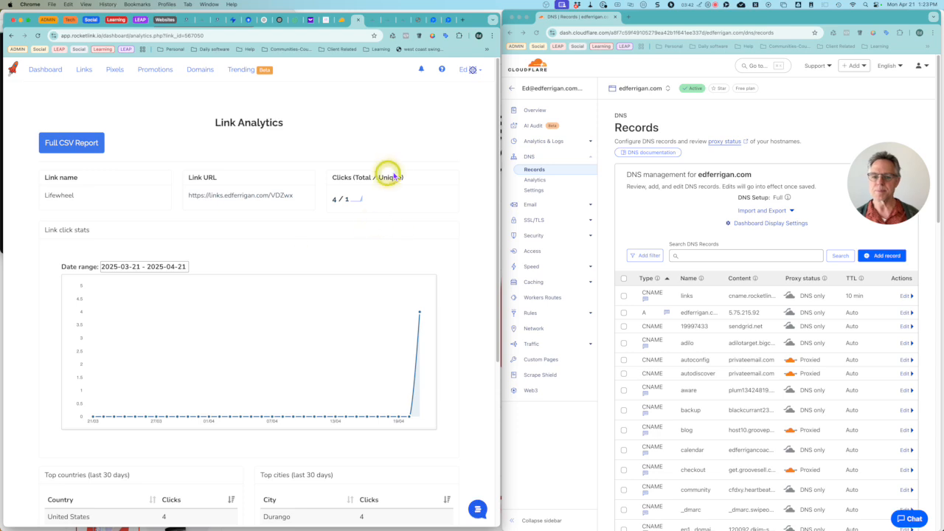
scroll(324, 295, "down", 7)
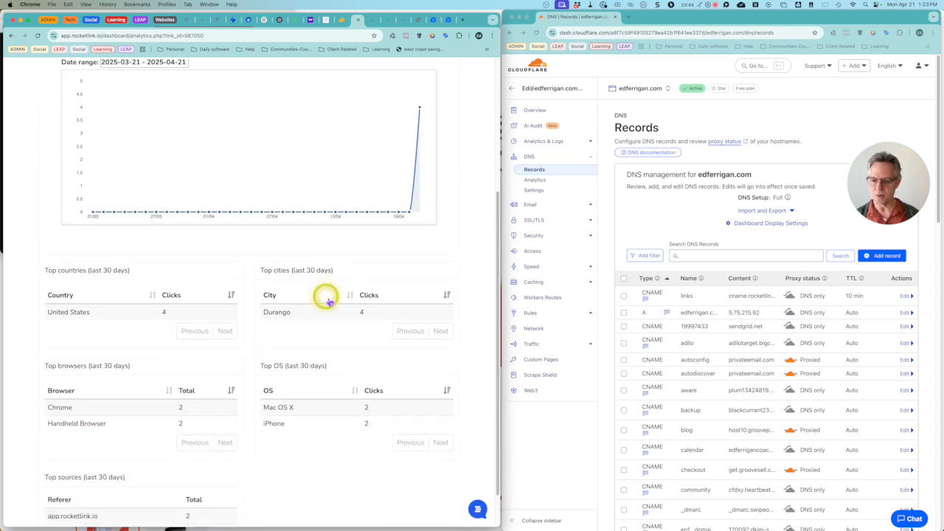
scroll(206, 301, "up", 7)
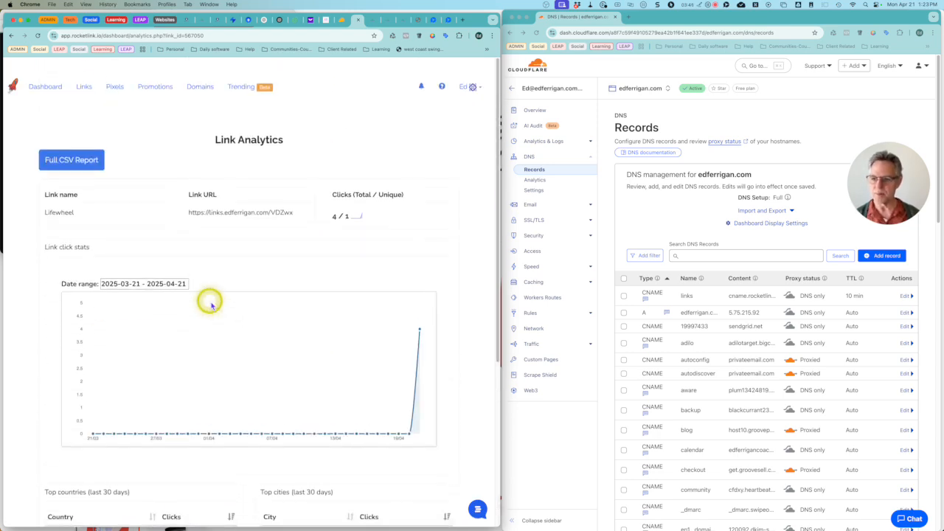
left_click(82, 74)
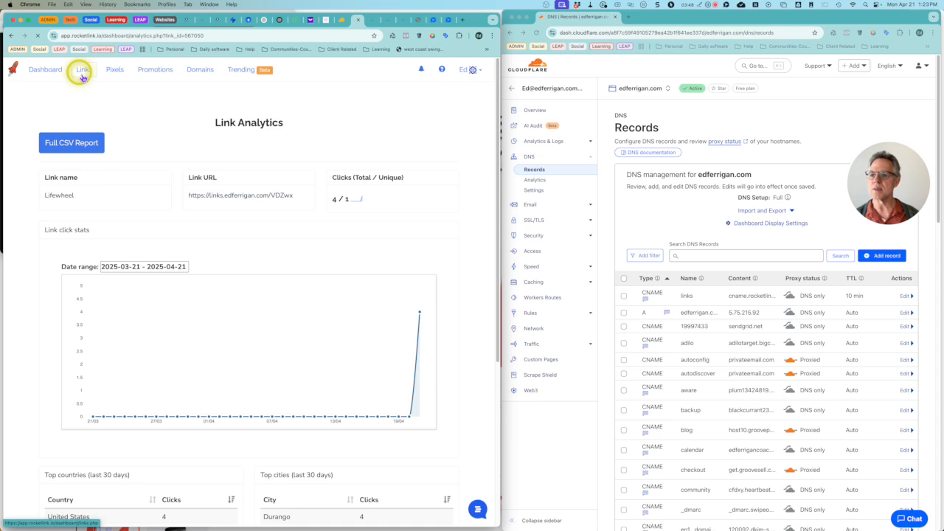